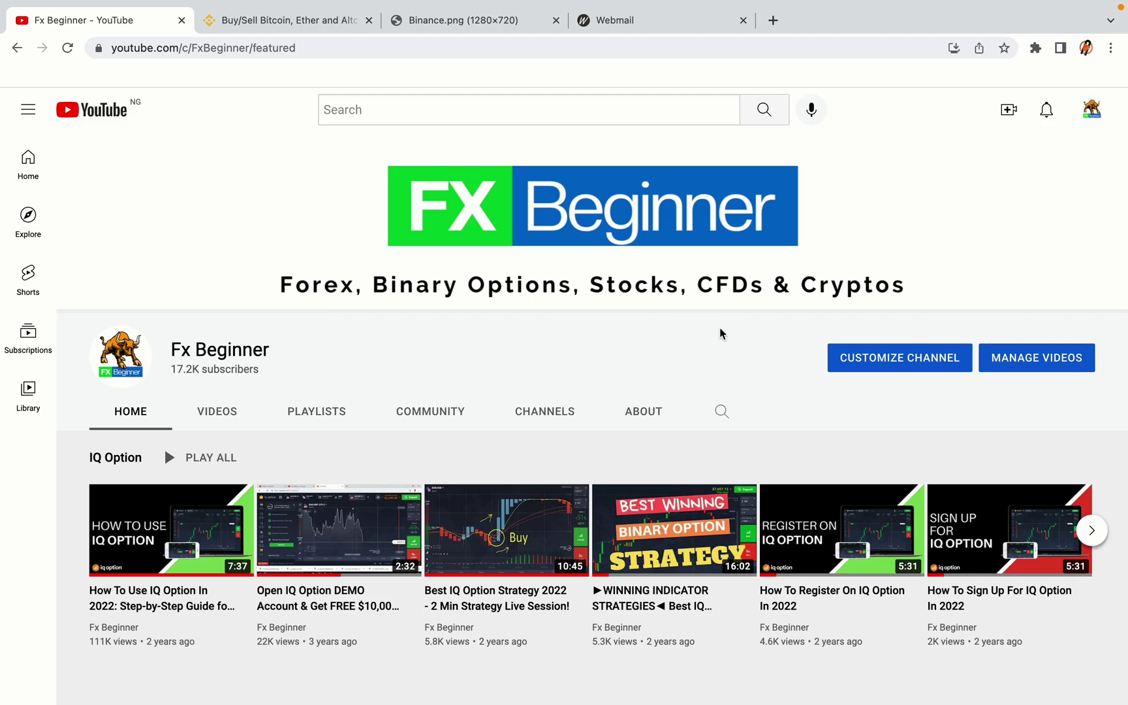
# Switch from the Fx Beginner YouTube channel to the Binance homepage tab.
pyautogui.click(281, 19)
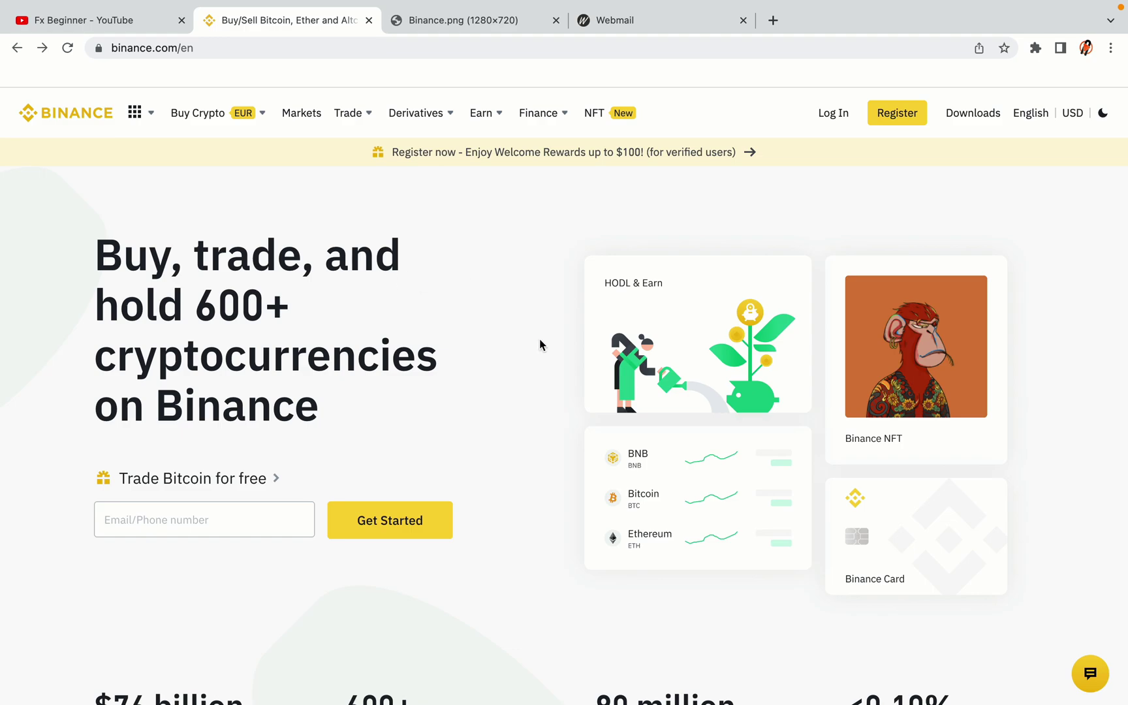
pyautogui.scroll(-5, 547, 394)
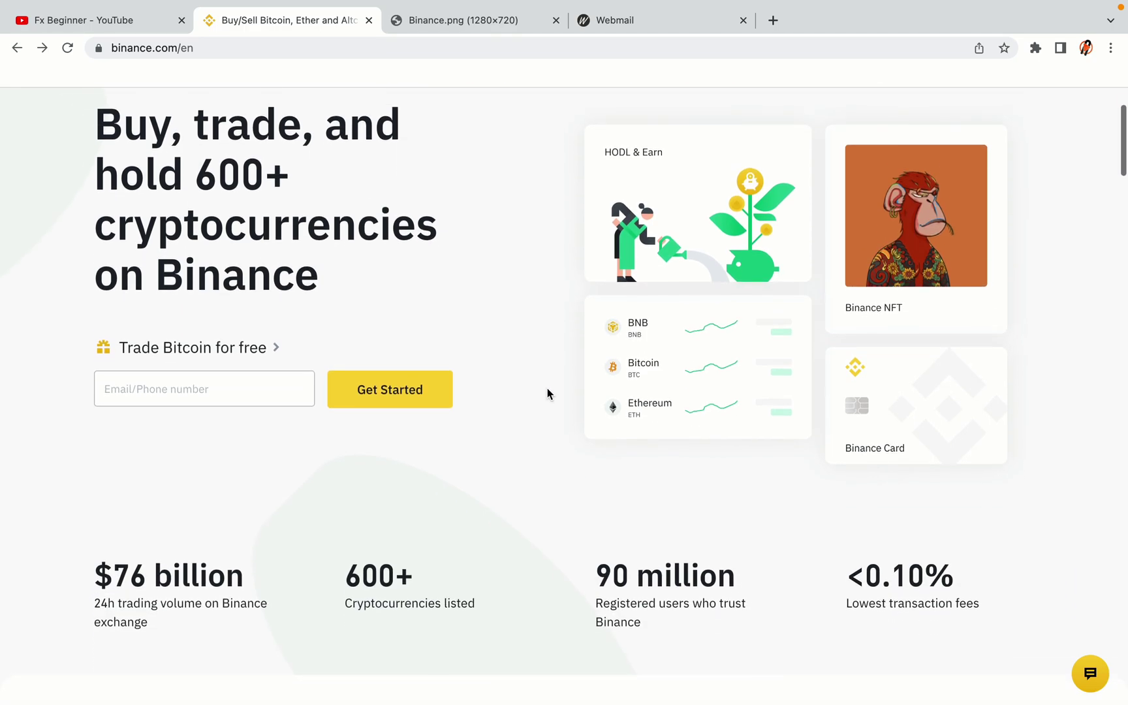
pyautogui.scroll(-1, 547, 393)
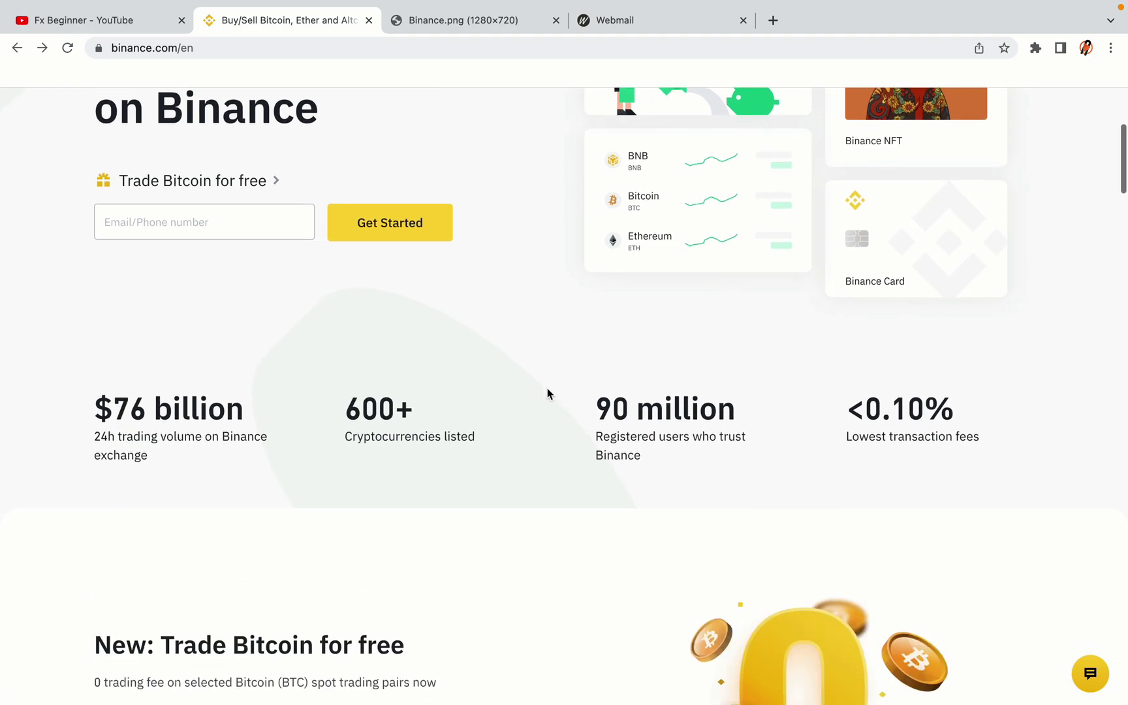
pyautogui.scroll(-5, 548, 394)
pyautogui.scroll(-2, 548, 395)
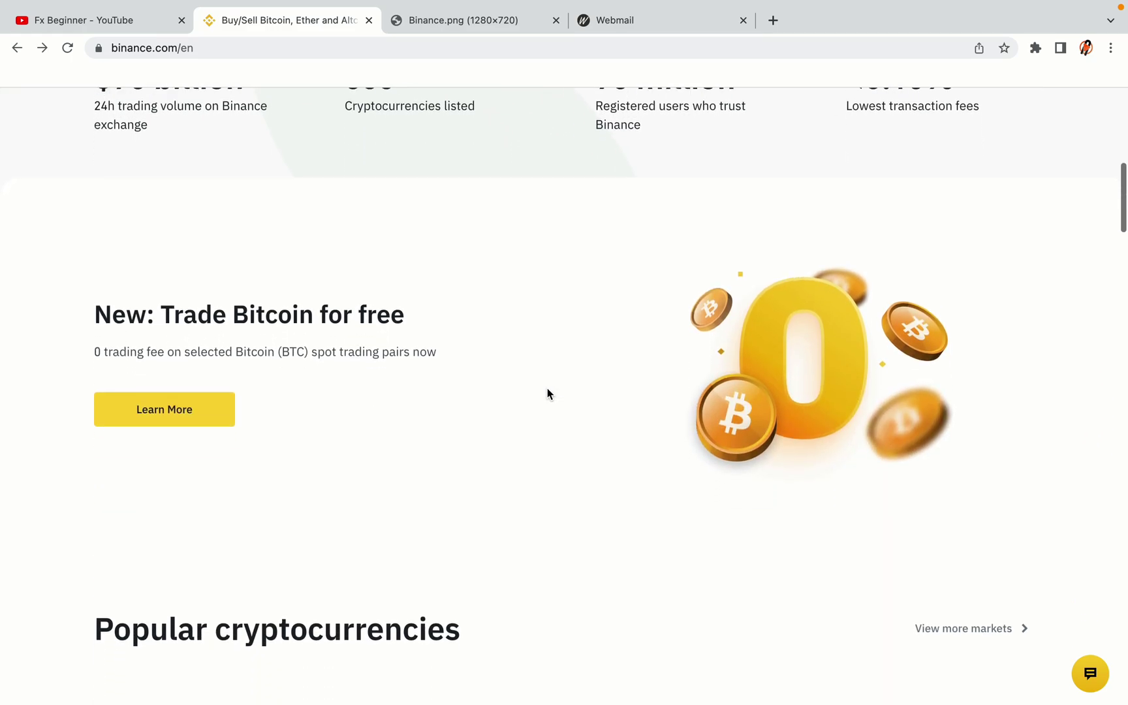
pyautogui.scroll(3, 548, 393)
pyautogui.scroll(1, 548, 394)
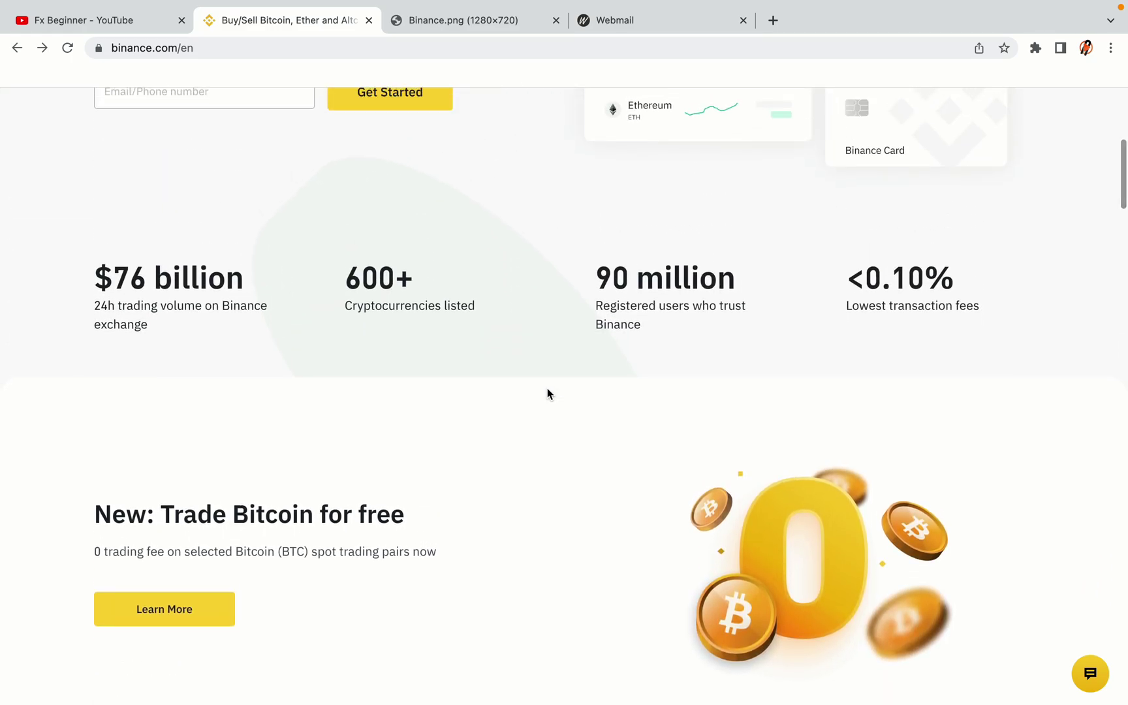
pyautogui.scroll(-5, 547, 393)
pyautogui.scroll(-2, 547, 394)
pyautogui.scroll(-1, 547, 395)
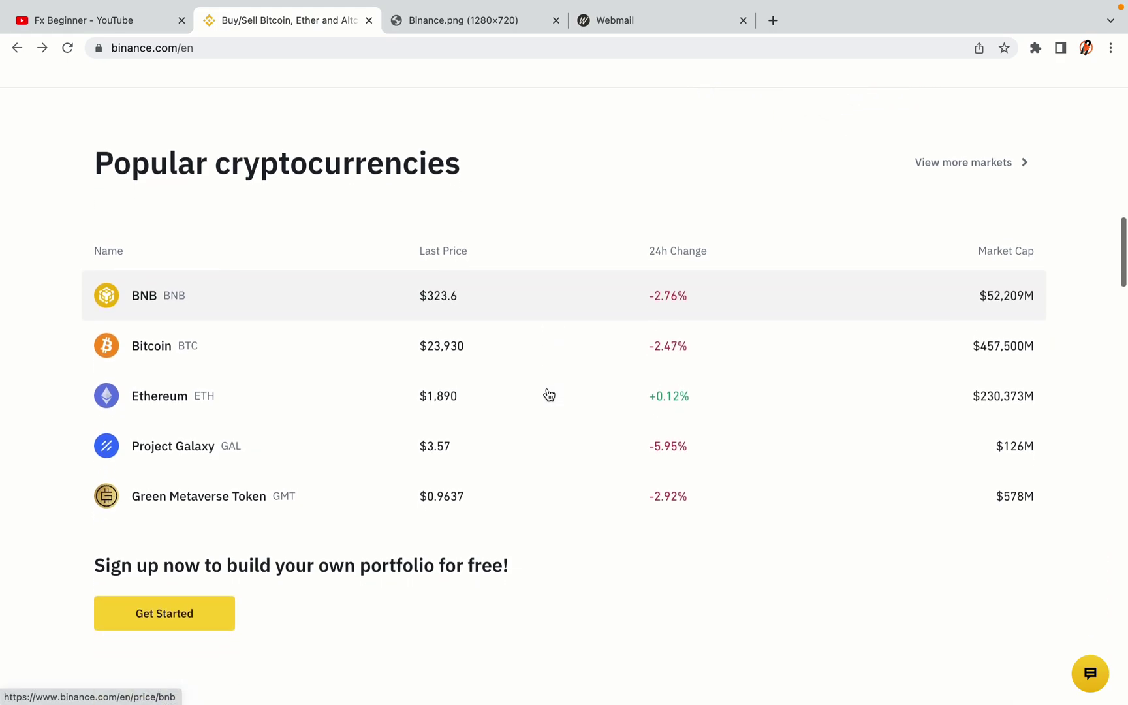
pyautogui.scroll(-3, 547, 394)
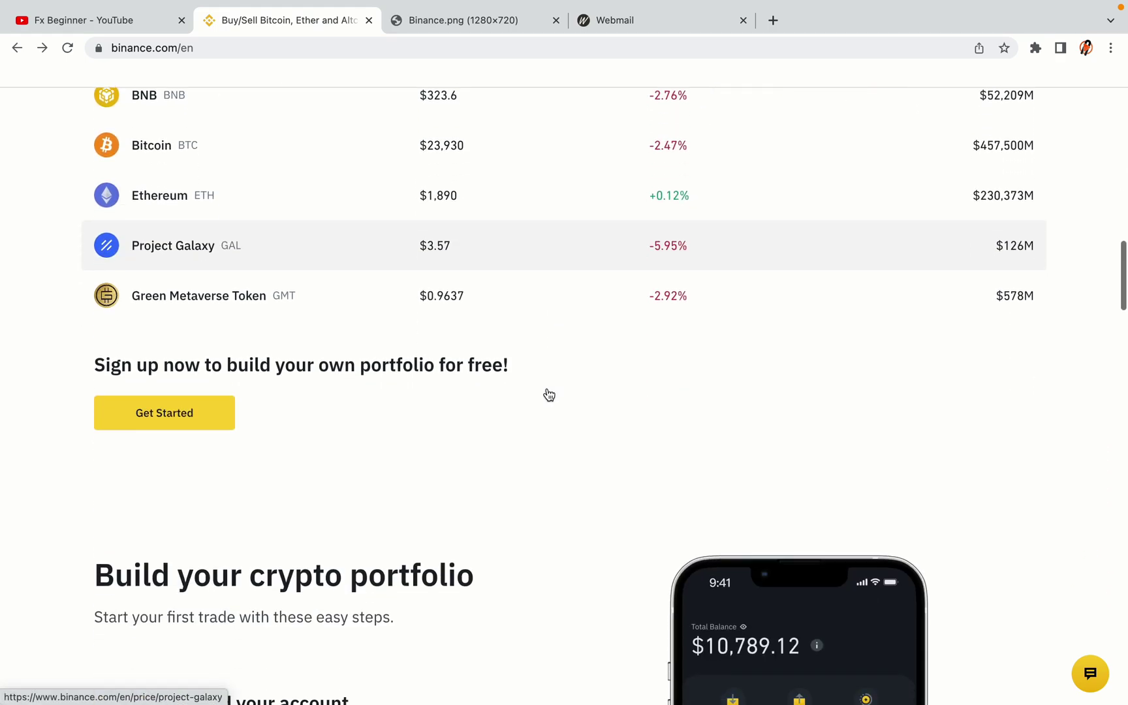
pyautogui.scroll(-5, 547, 394)
pyautogui.scroll(-3, 547, 395)
pyautogui.scroll(-1, 547, 394)
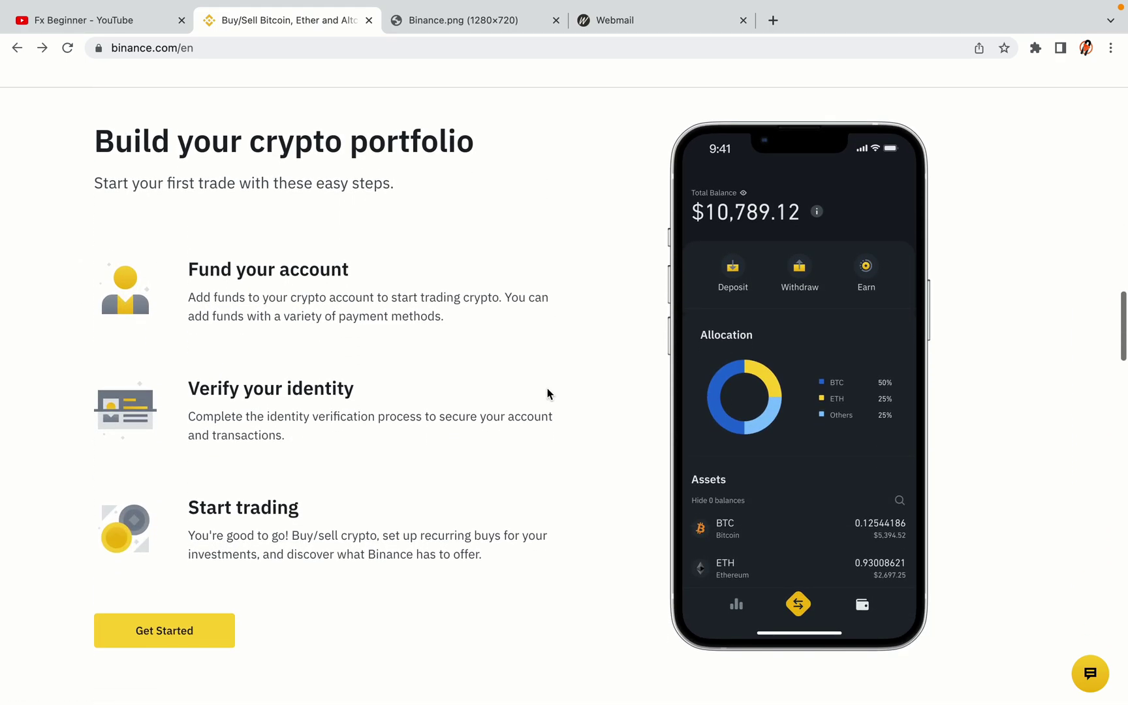
pyautogui.scroll(-5, 548, 394)
pyautogui.scroll(-3, 547, 394)
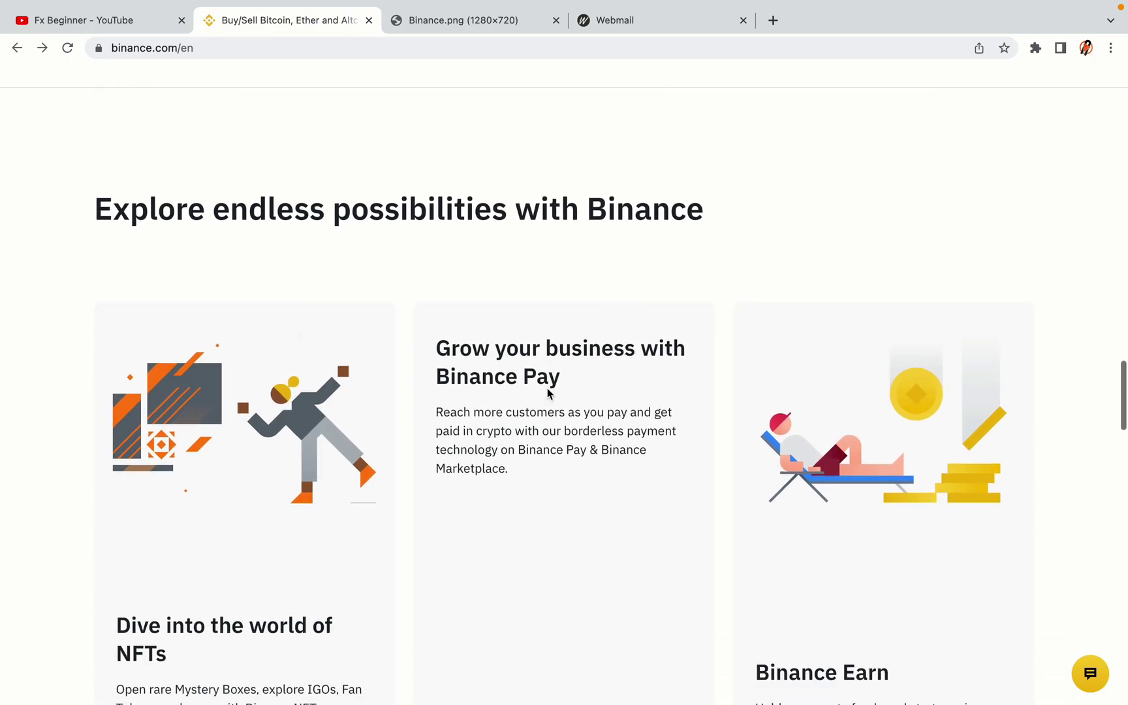
pyautogui.scroll(-1, 547, 394)
pyautogui.scroll(-5, 547, 393)
pyautogui.scroll(-3, 547, 394)
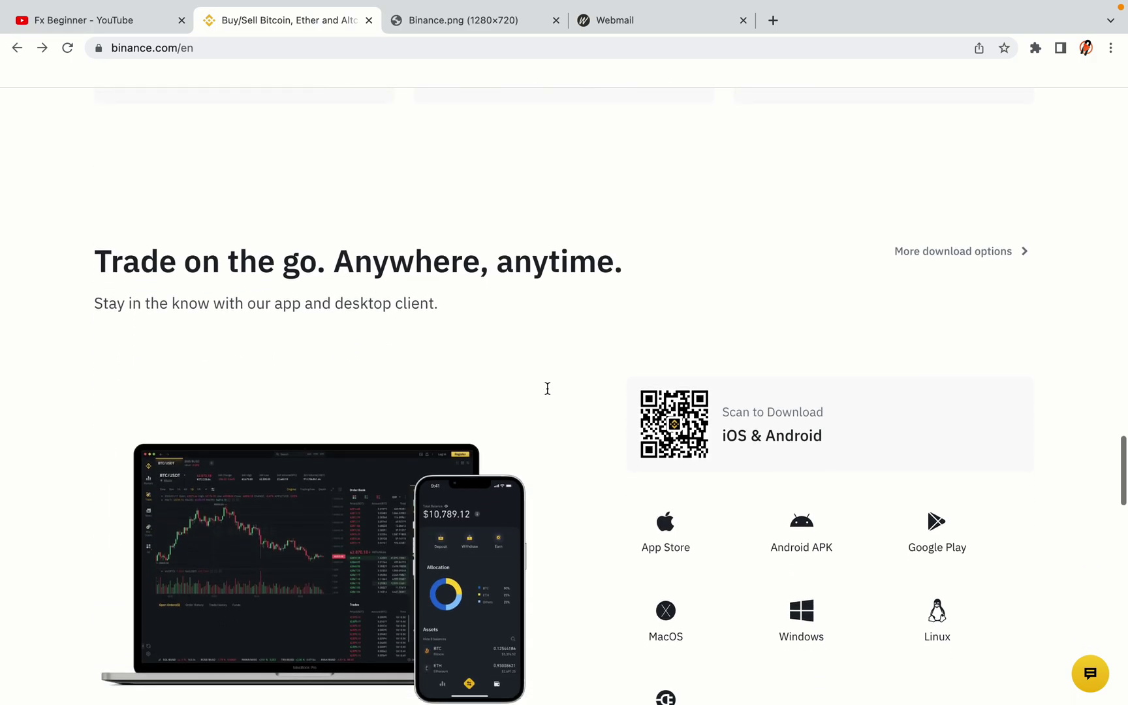
pyautogui.scroll(-2, 548, 388)
pyautogui.scroll(-5, 547, 389)
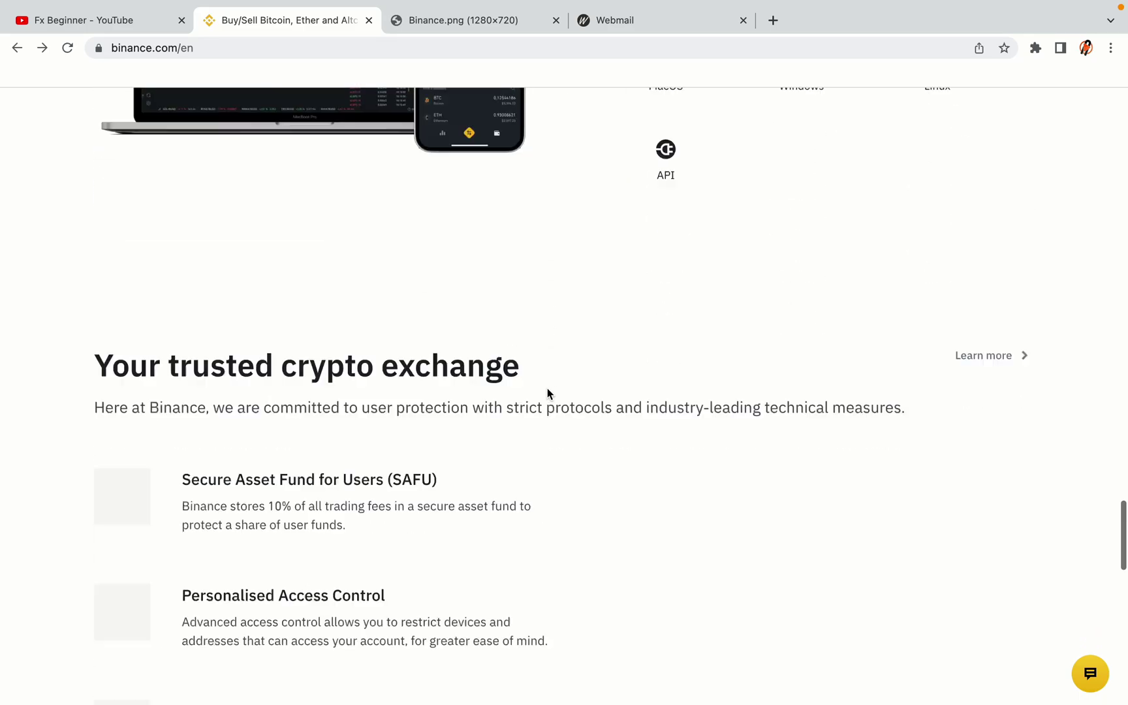
pyautogui.scroll(-5, 547, 387)
pyautogui.scroll(-1, 547, 388)
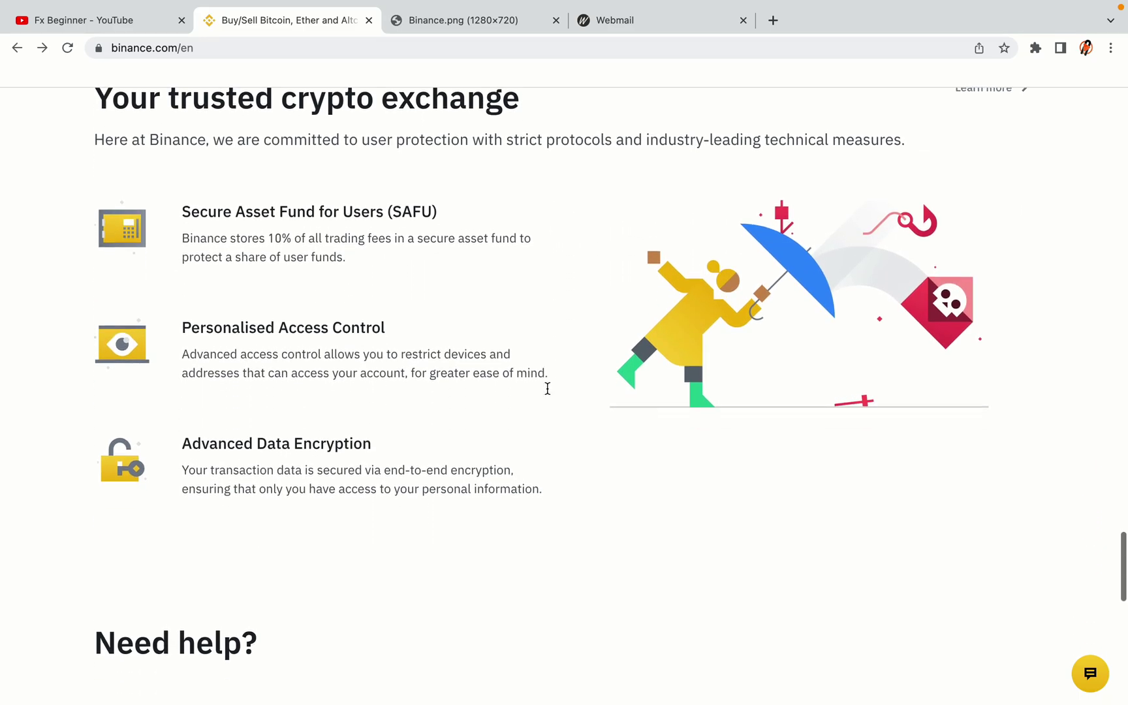
pyautogui.scroll(-5, 548, 388)
pyautogui.scroll(-1, 548, 387)
pyautogui.scroll(-1, 548, 388)
pyautogui.scroll(10, 548, 388)
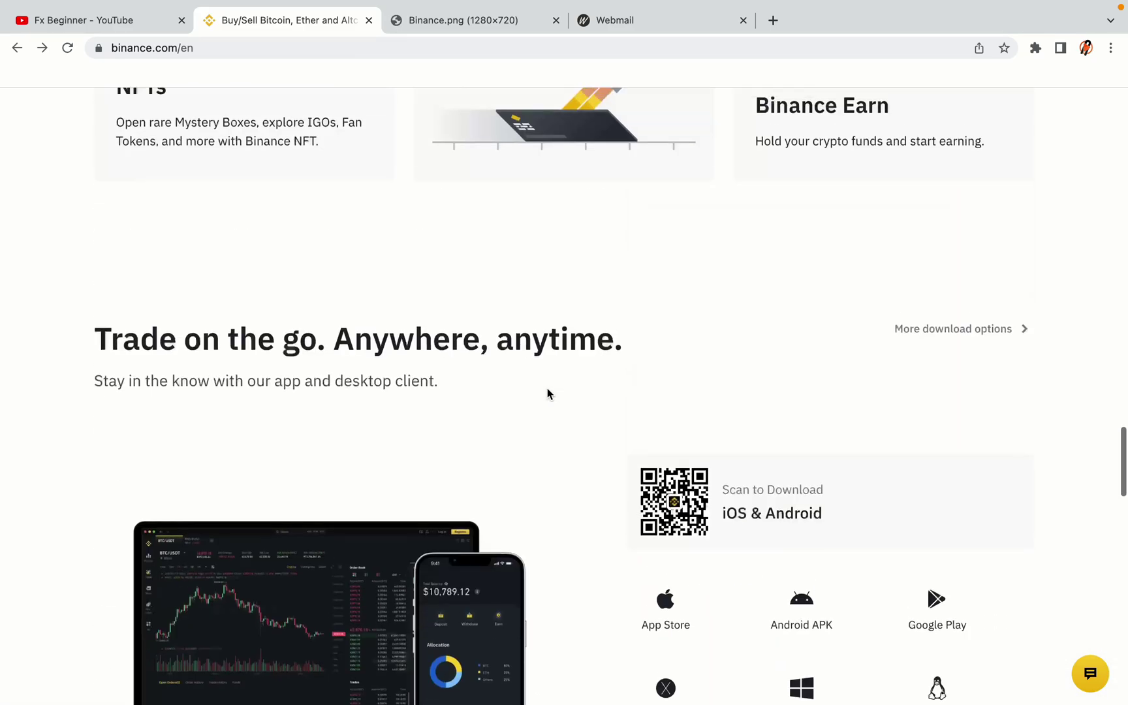
pyautogui.scroll(10, 547, 388)
pyautogui.scroll(5, 548, 388)
pyautogui.scroll(5, 548, 388)
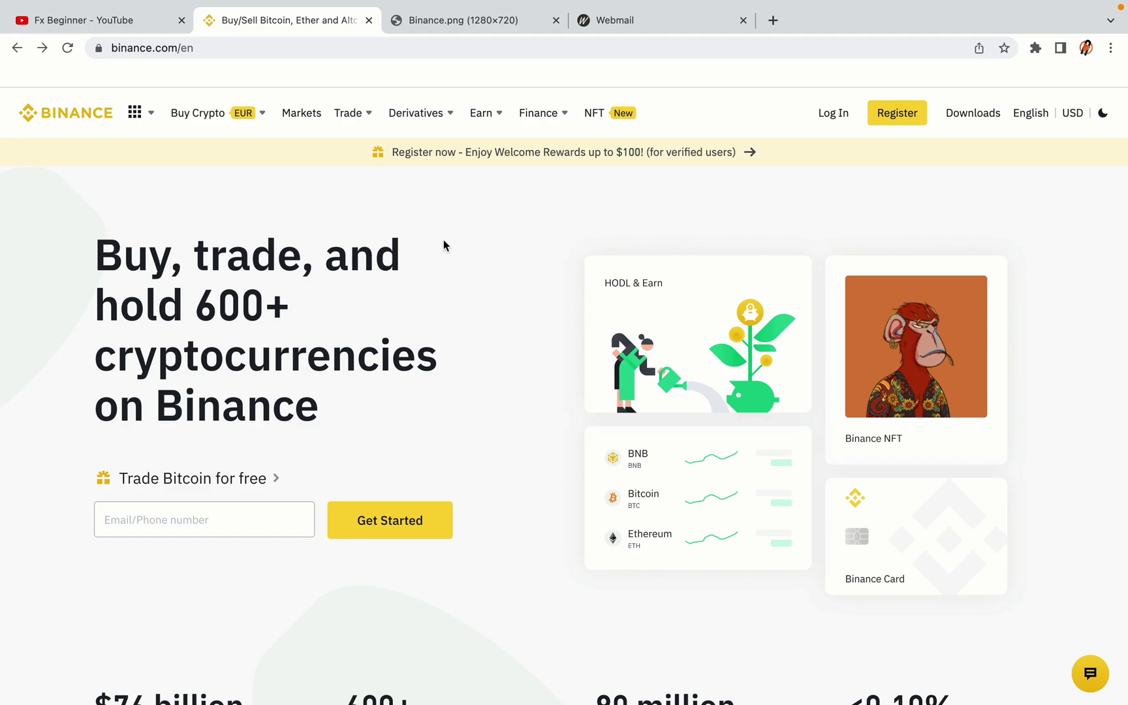
pyautogui.click(471, 20)
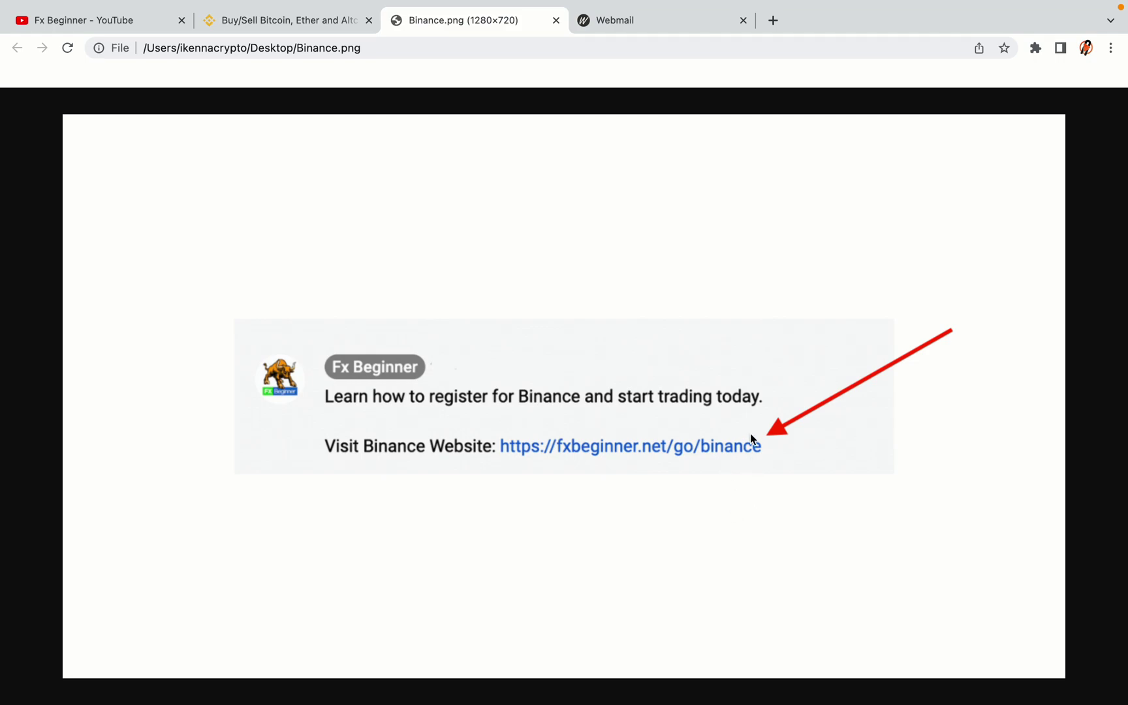
pyautogui.hotkey('ctrl', 'shift', 'Tab')
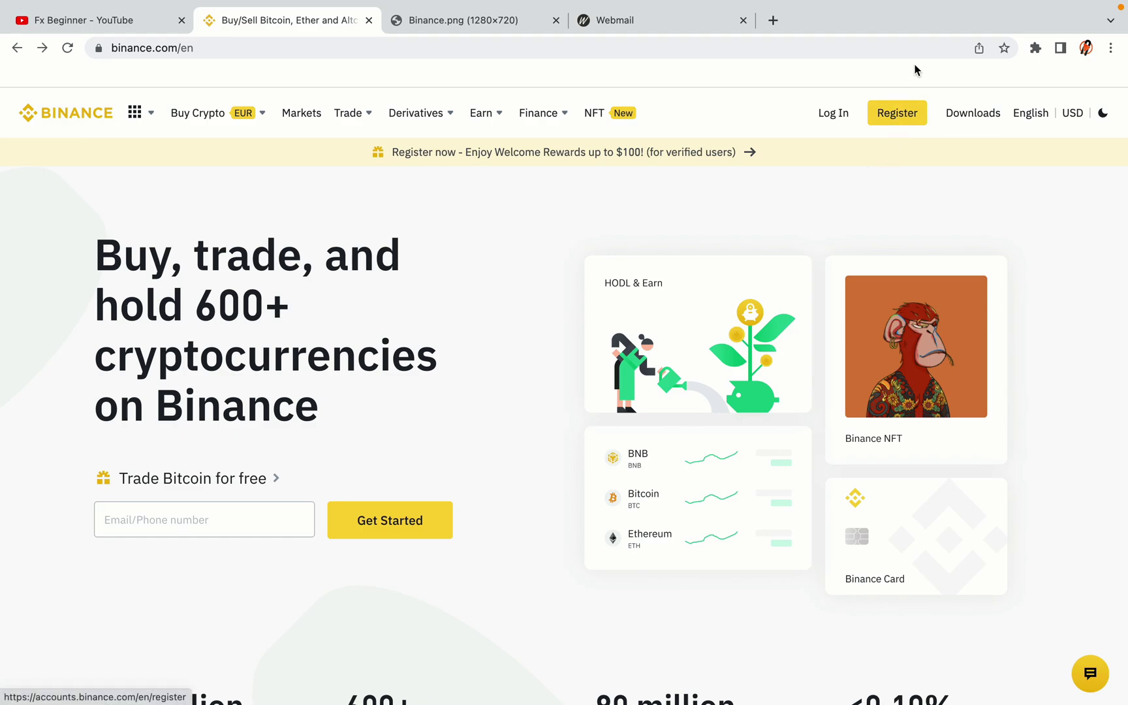
# Open Binance registration with its phone/email, Google and Apple sign-up choices.
pyautogui.click(909, 116)
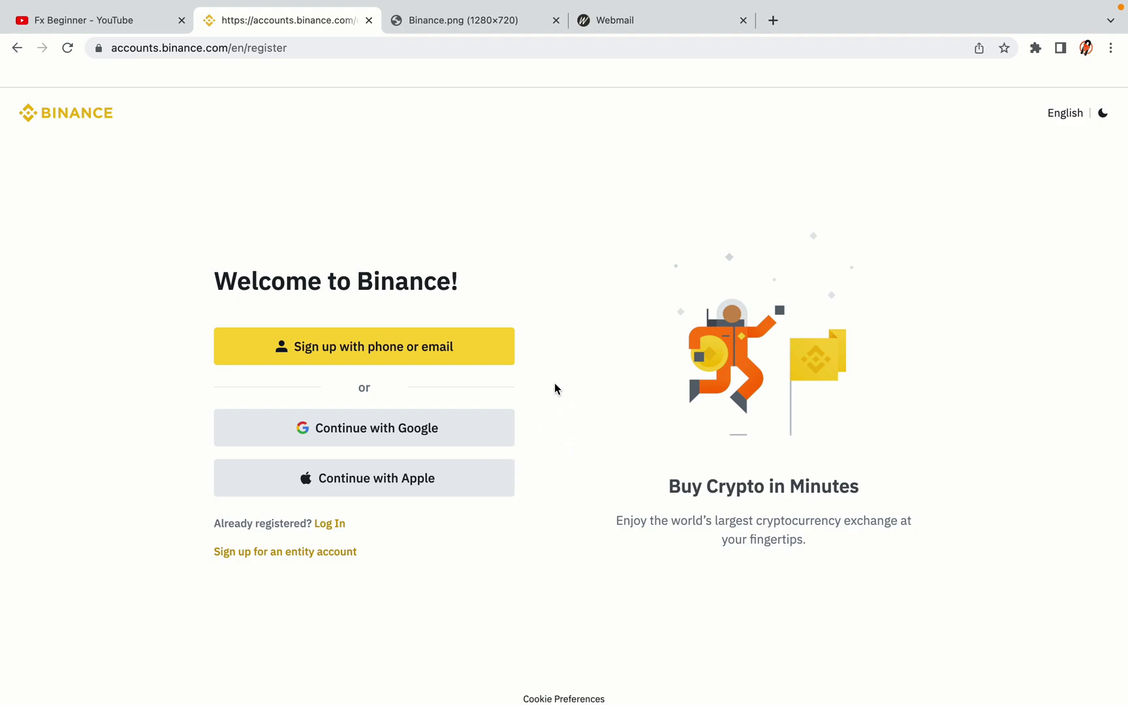
# Create a personal account with email and password, accepting the Terms of Service.
pyautogui.click(466, 358)
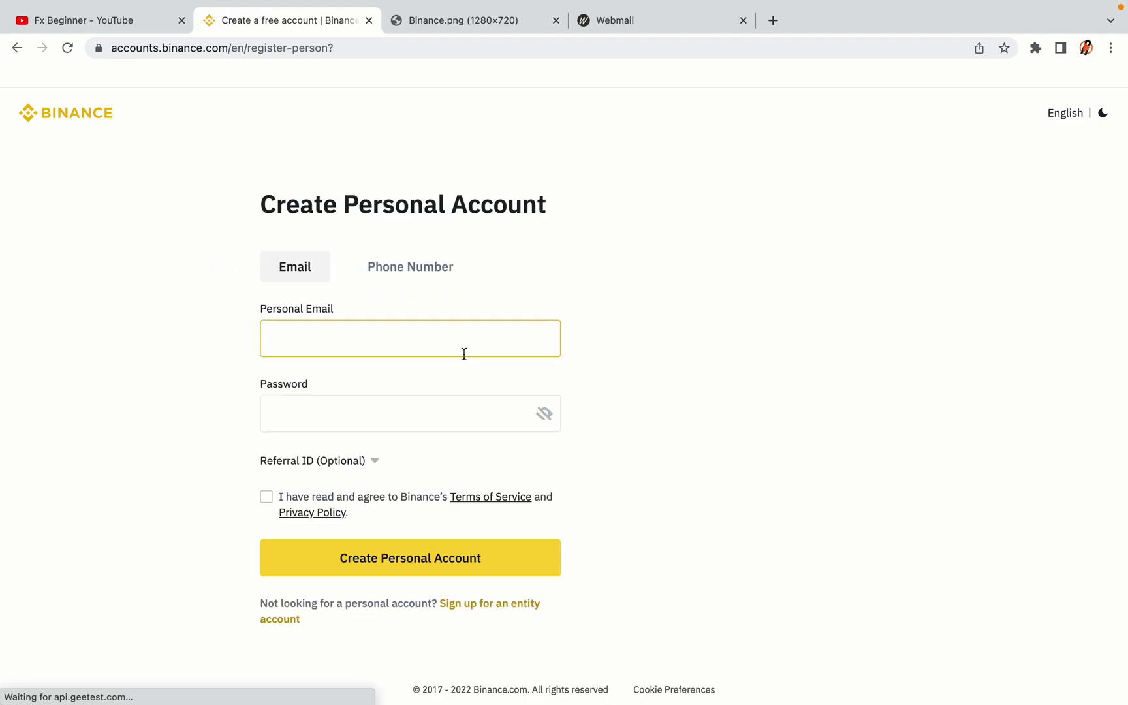
pyautogui.click(691, 399)
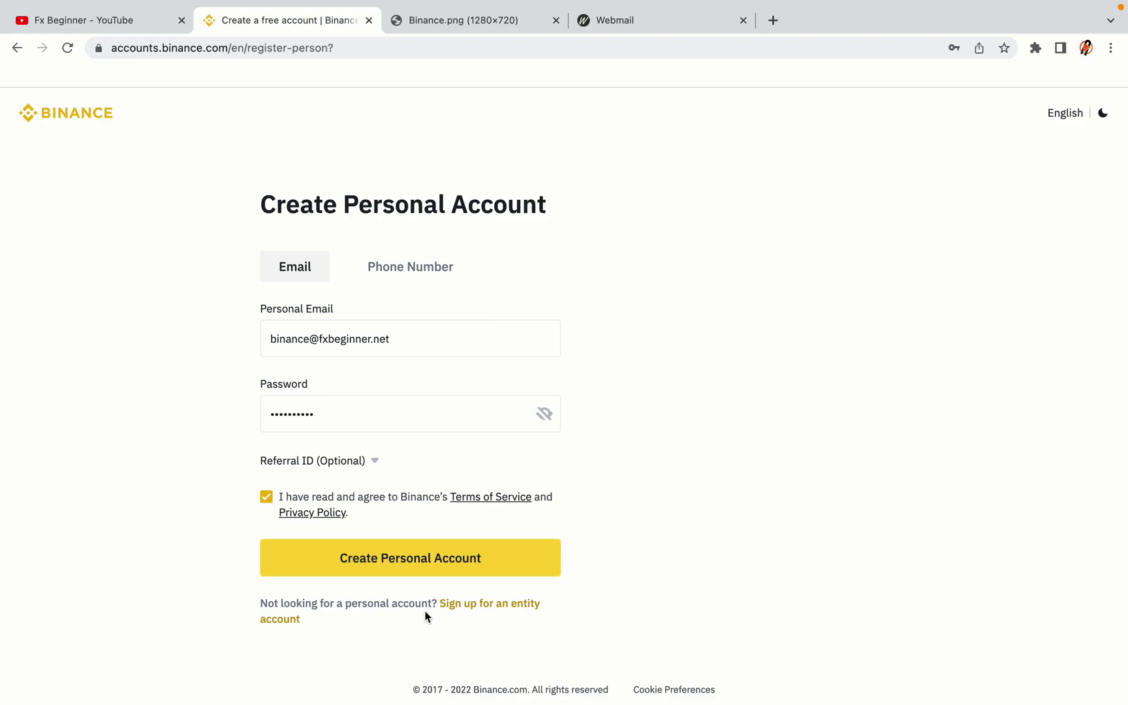
pyautogui.click(430, 566)
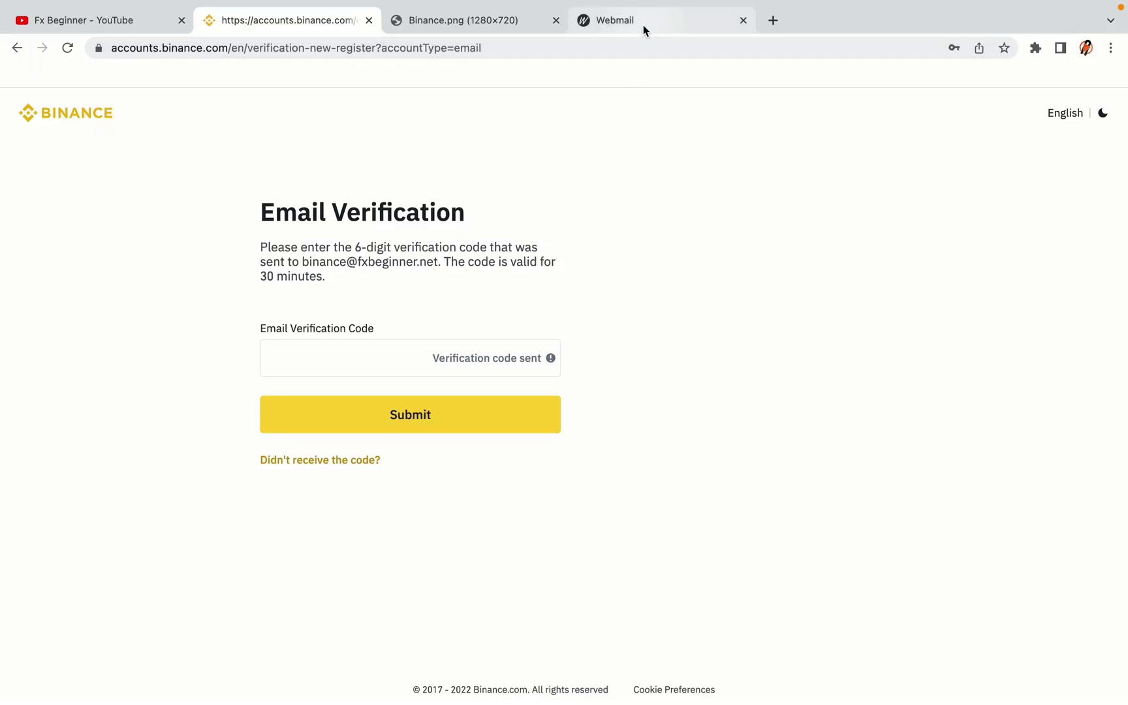
pyautogui.moveTo(643, 20); pyautogui.dragTo(467, 21)
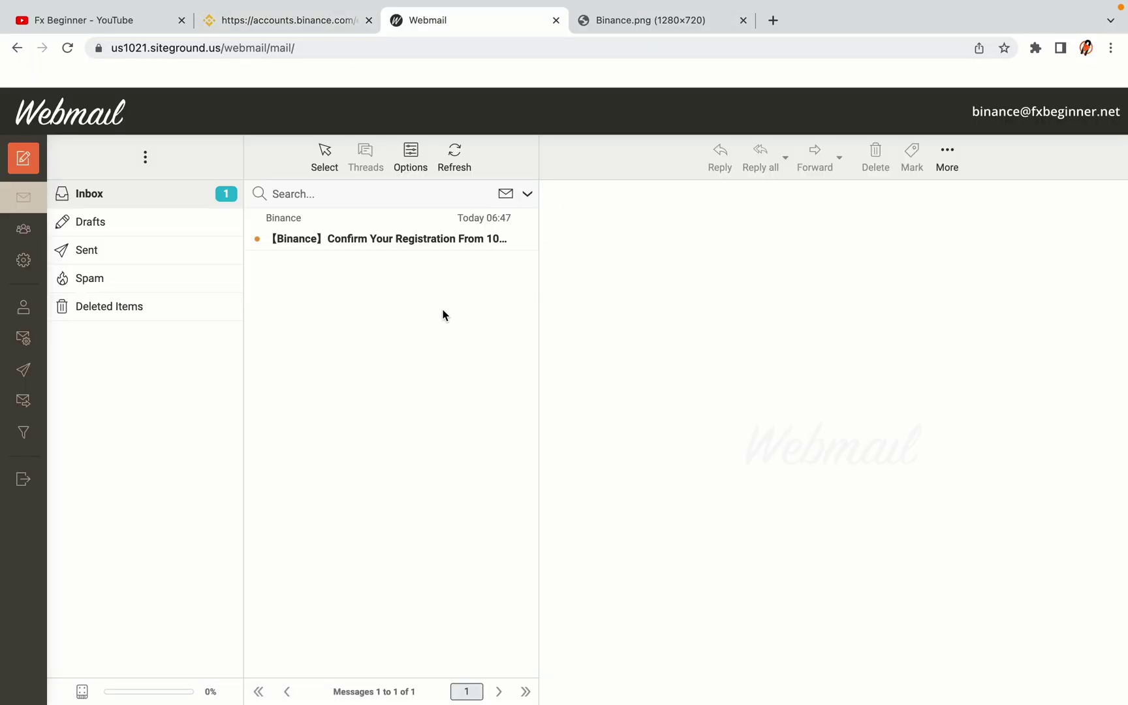
pyautogui.moveTo(387, 229)
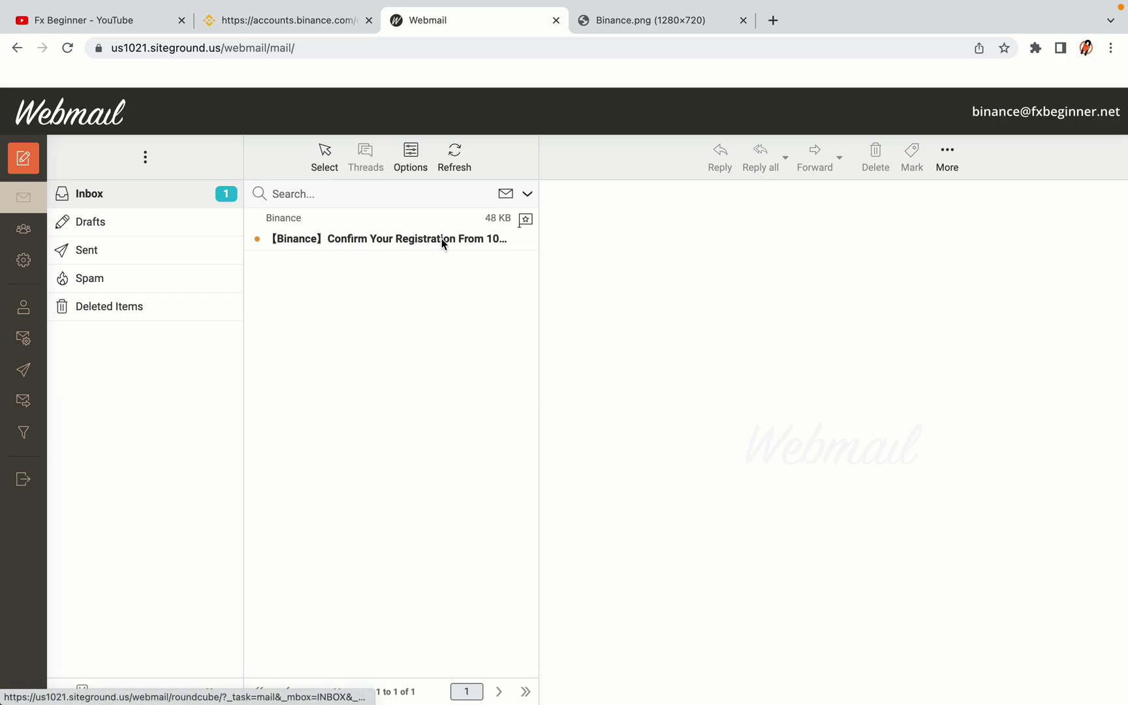
pyautogui.click(389, 238)
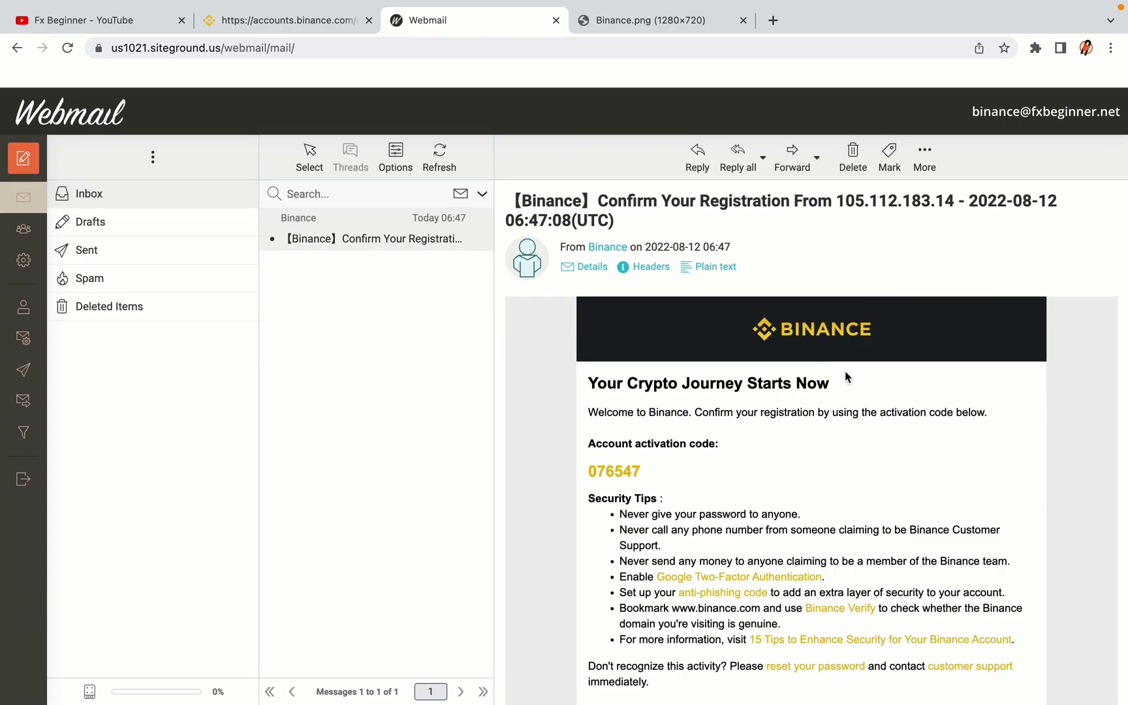
pyautogui.scroll(-3, 845, 371)
pyautogui.scroll(1, 844, 376)
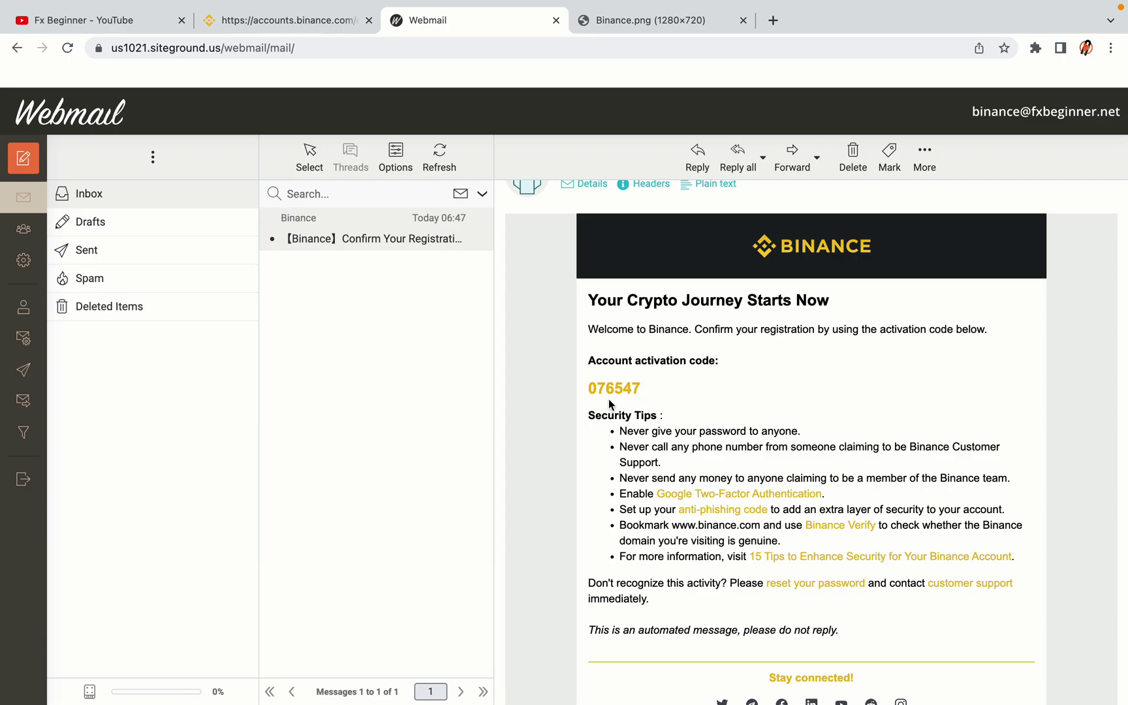
pyautogui.moveTo(588, 388); pyautogui.dragTo(642, 389)
pyautogui.press('super+c')
pyautogui.click(645, 386)
pyautogui.moveTo(587, 388); pyautogui.dragTo(638, 390)
pyautogui.rightClick(629, 389)
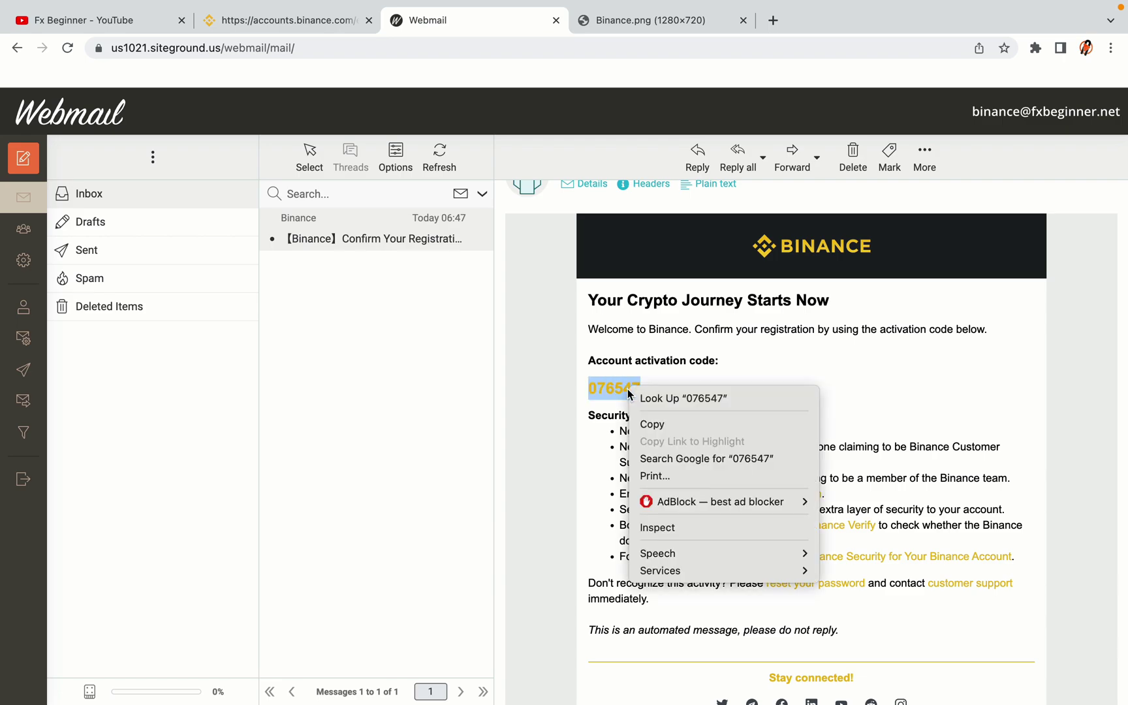
pyautogui.click(652, 418)
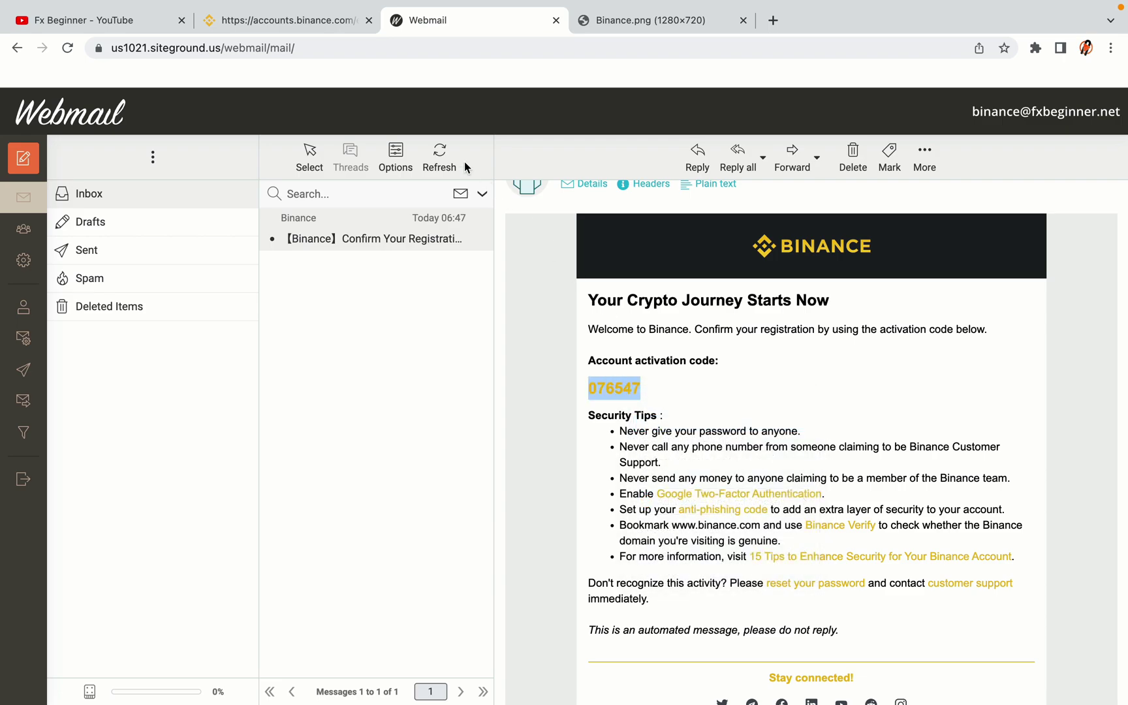
pyautogui.click(294, 20)
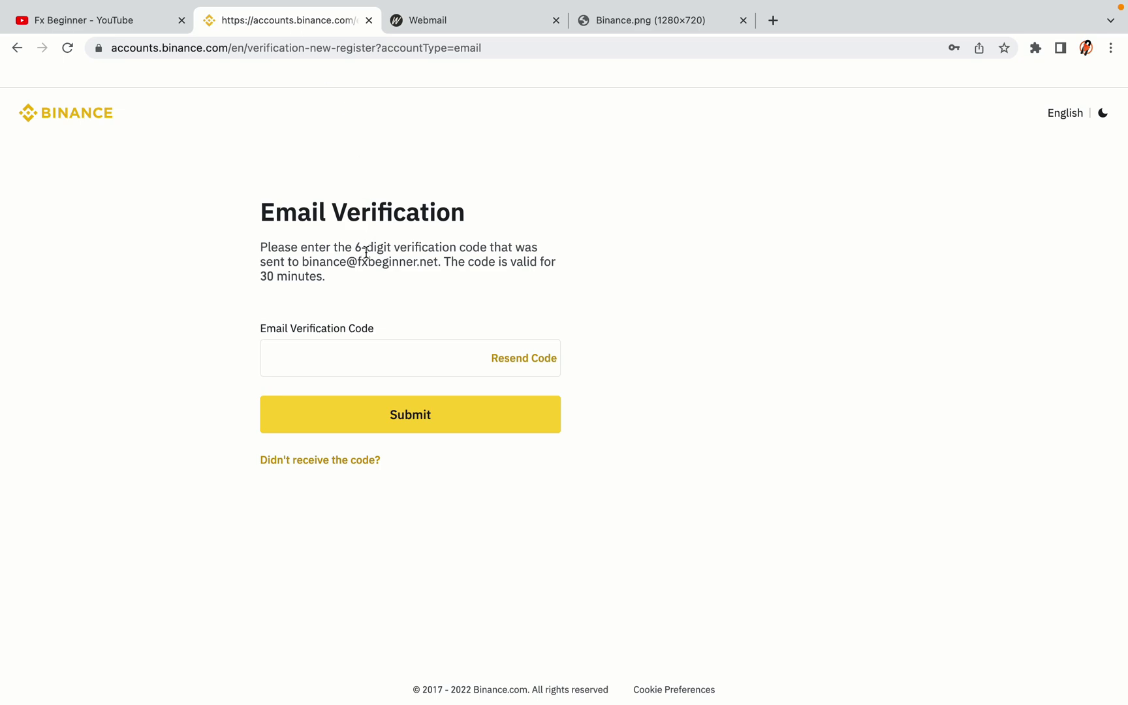
pyautogui.click(343, 354)
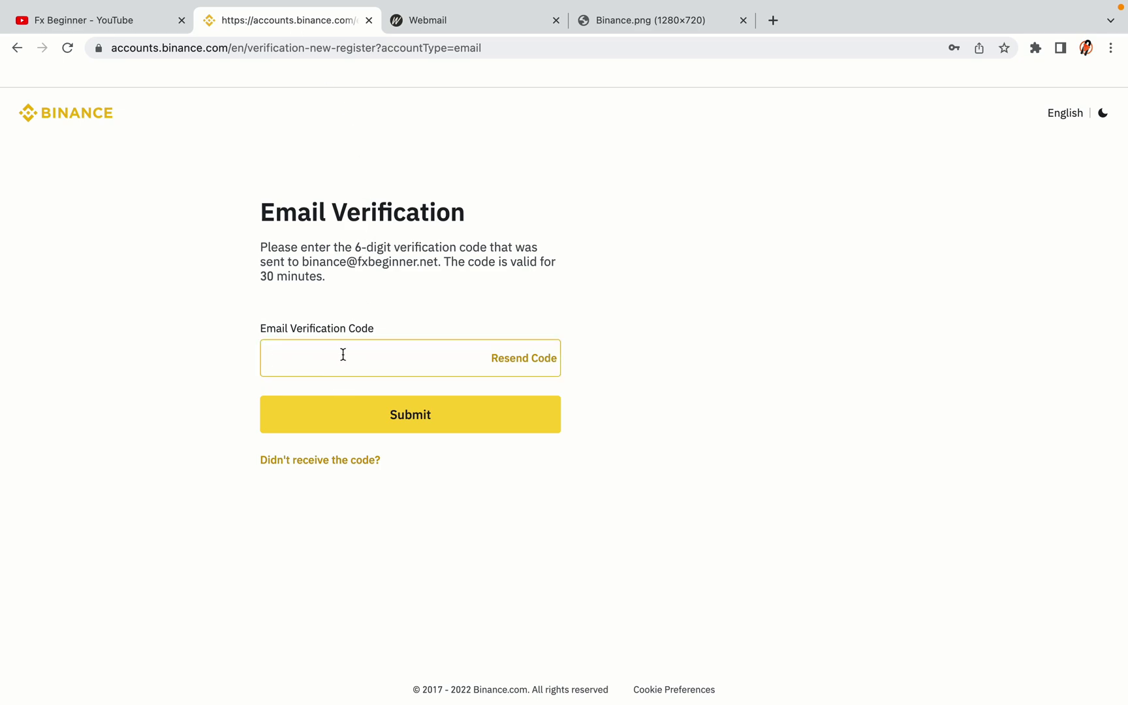
pyautogui.hotkey('ctrl', 'v')
pyautogui.click(199, 333)
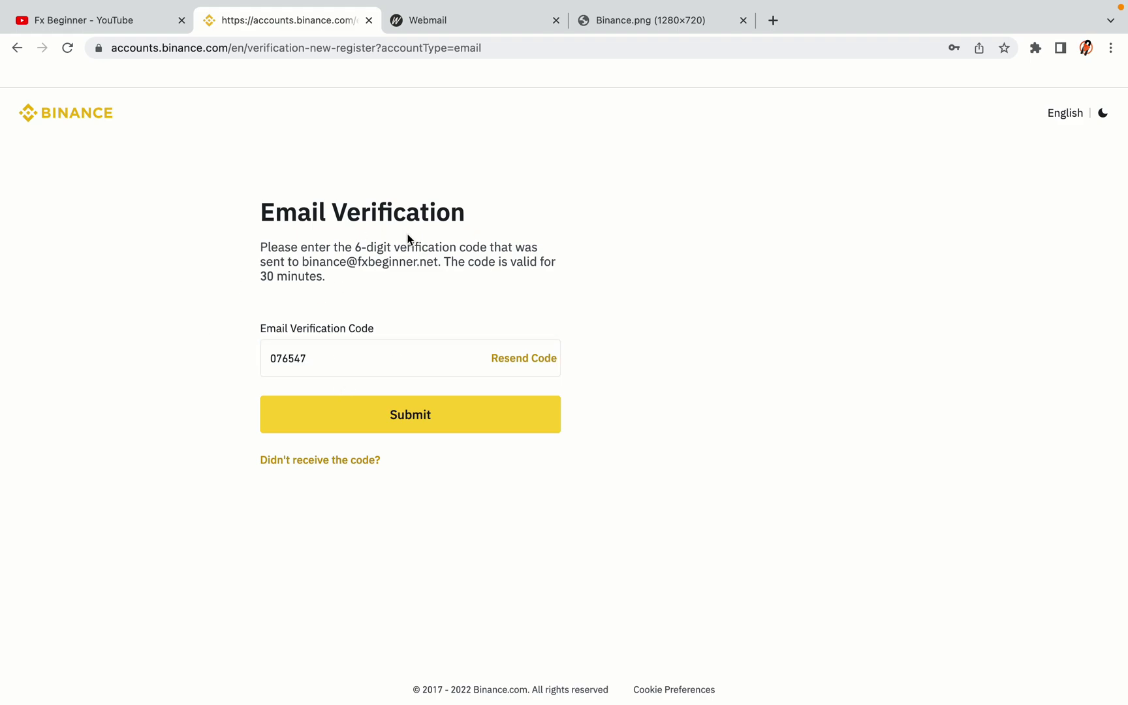
pyautogui.click(521, 429)
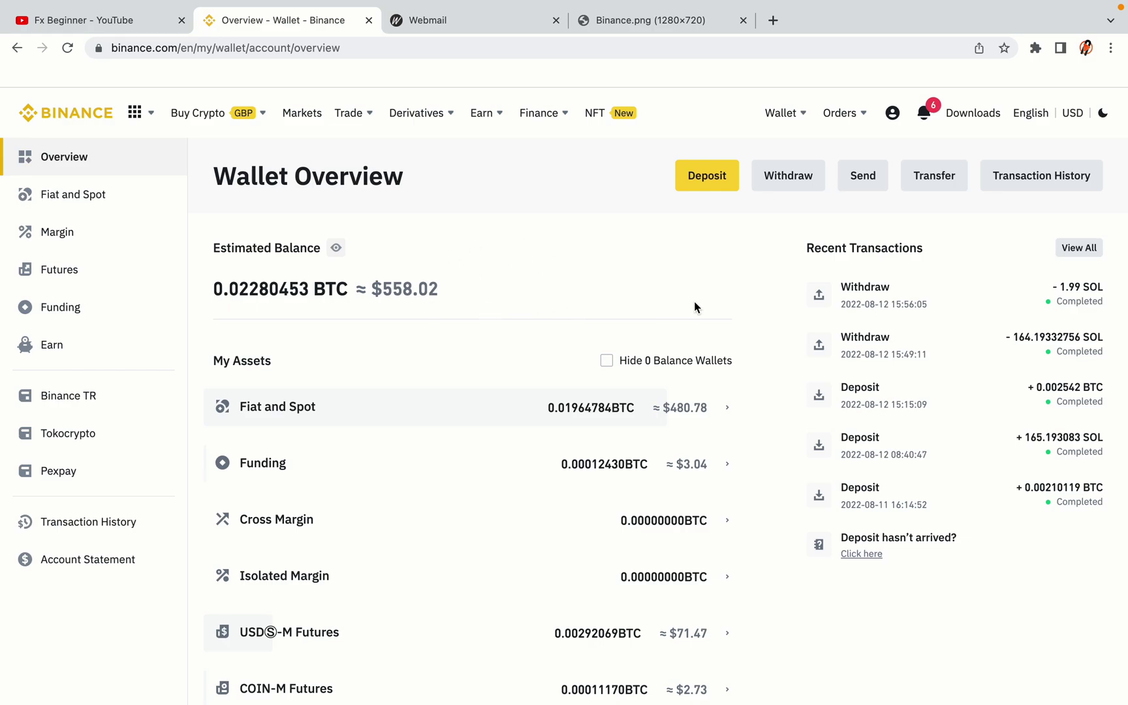
pyautogui.scroll(-5, 695, 307)
pyautogui.scroll(-5, 695, 307)
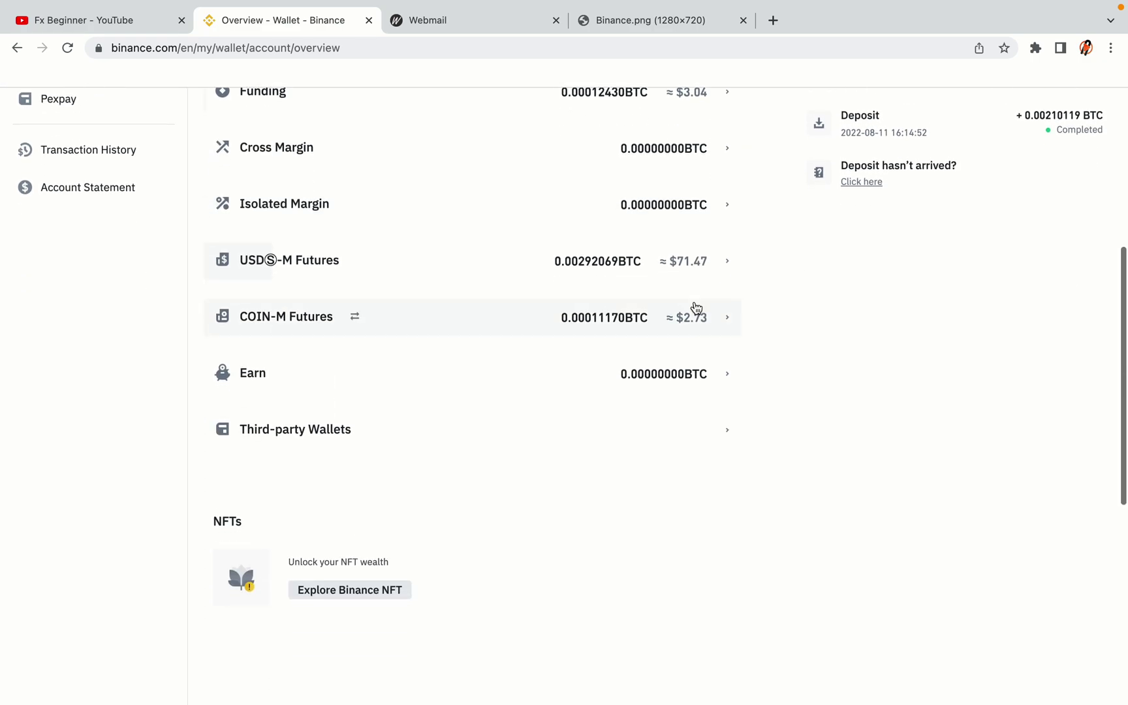
pyautogui.scroll(3, 694, 307)
pyautogui.scroll(8, 694, 307)
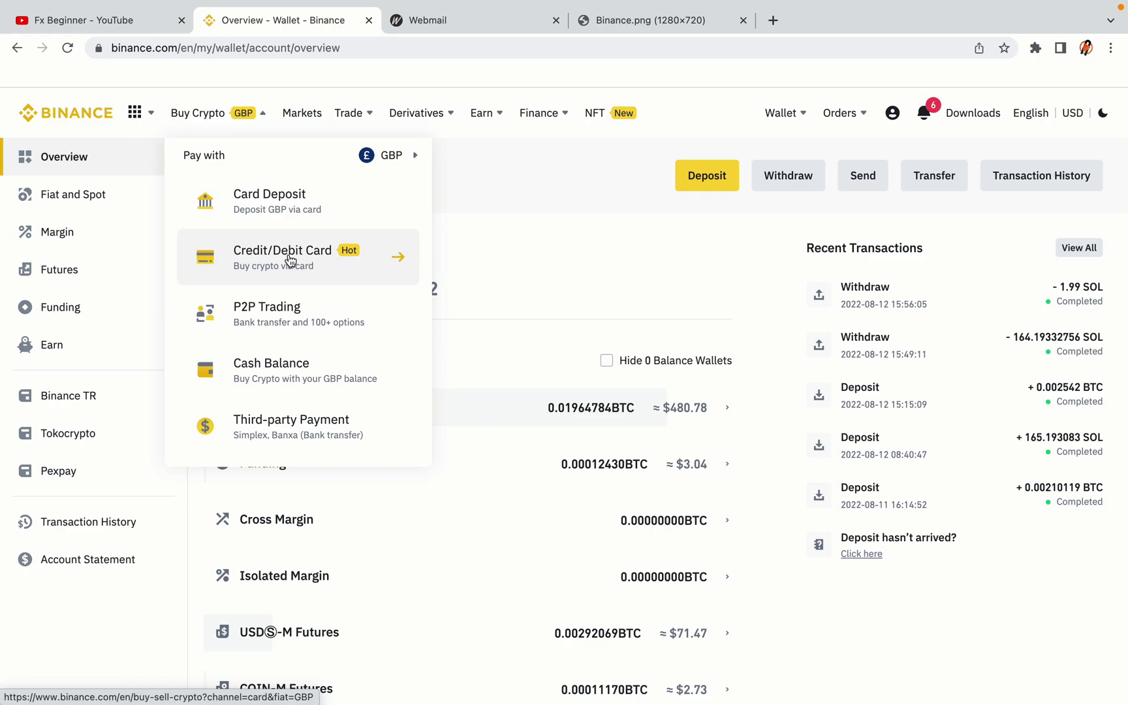
pyautogui.moveTo(350, 113)
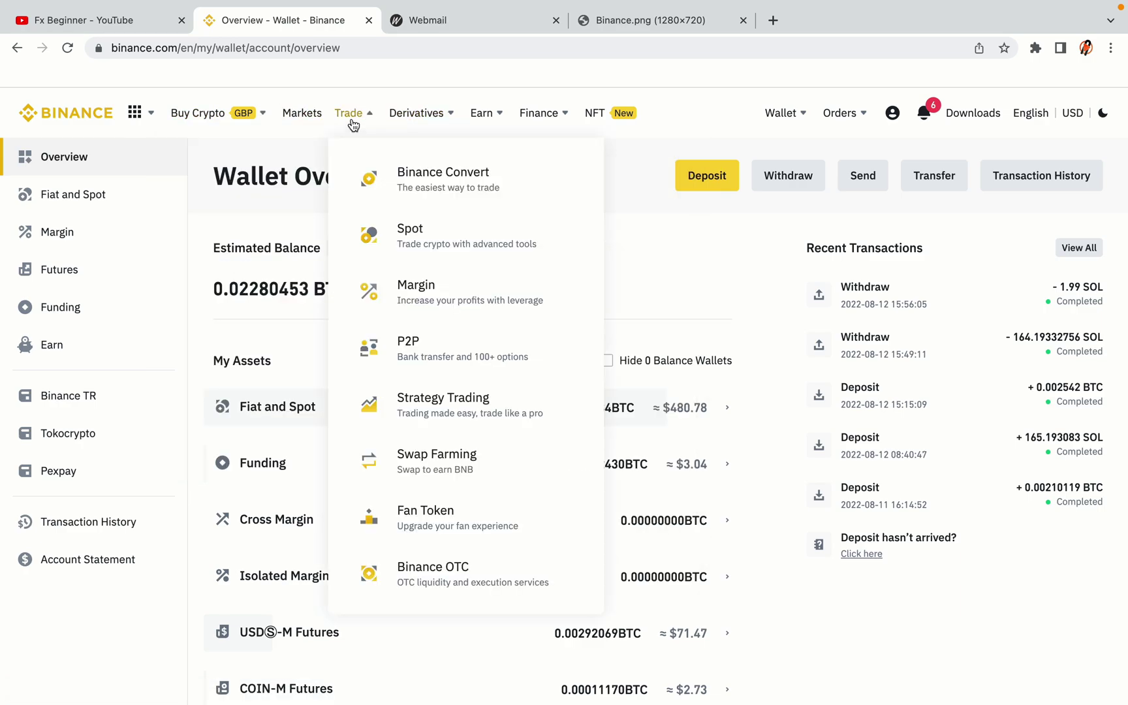
# Choose Spot trading to load the binance.com/en home page.
pyautogui.click(413, 245)
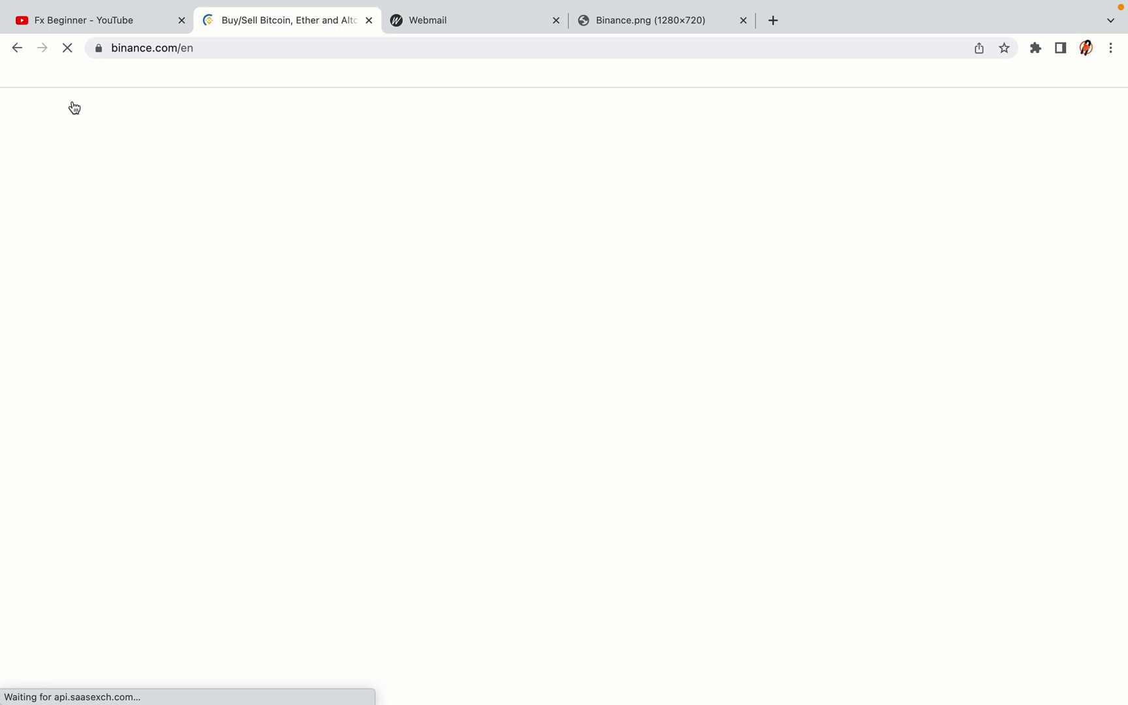